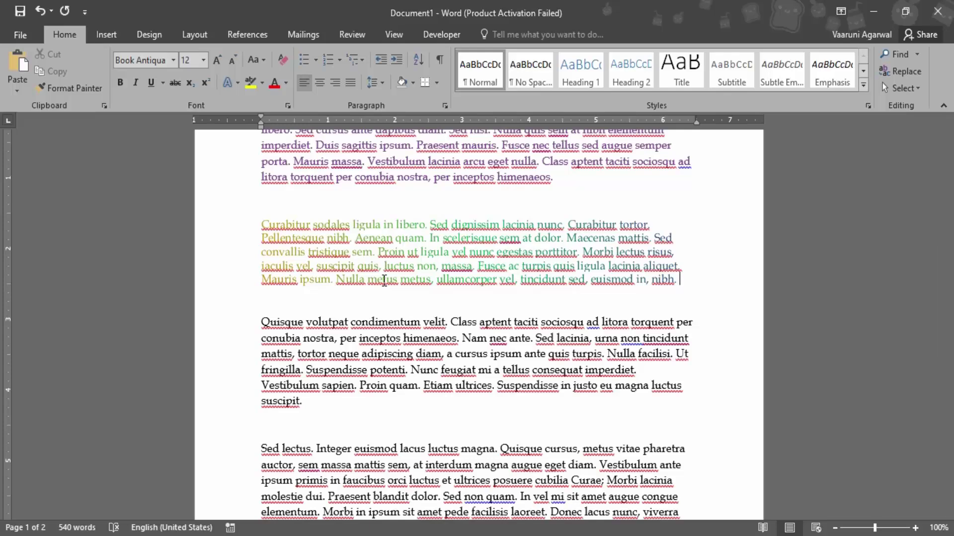
scroll(385, 281, "up", 2)
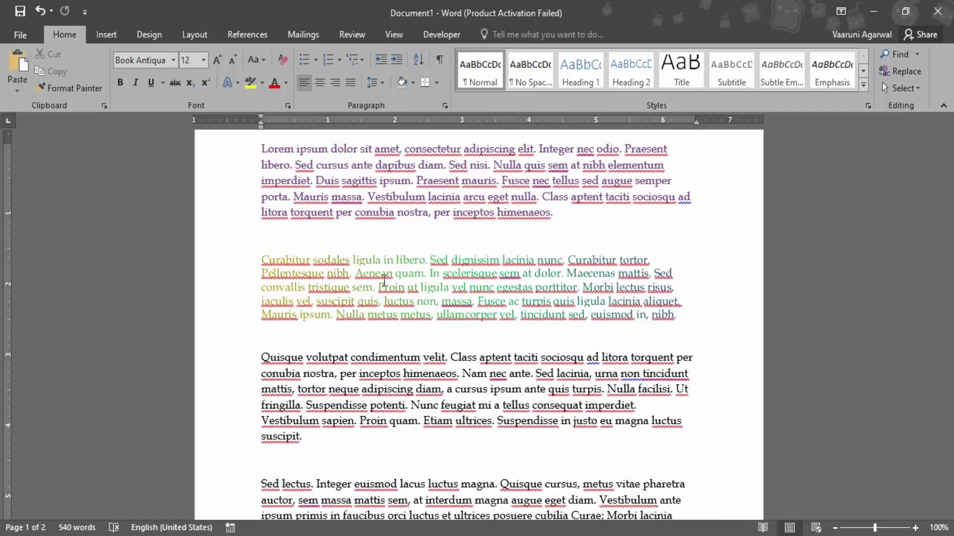
scroll(383, 281, "down", 1)
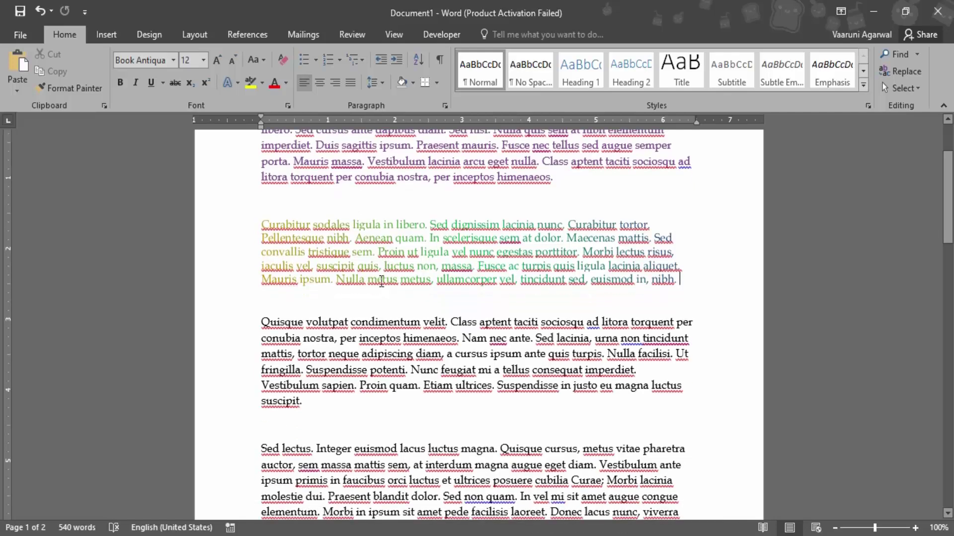
scroll(380, 302, "down", 2)
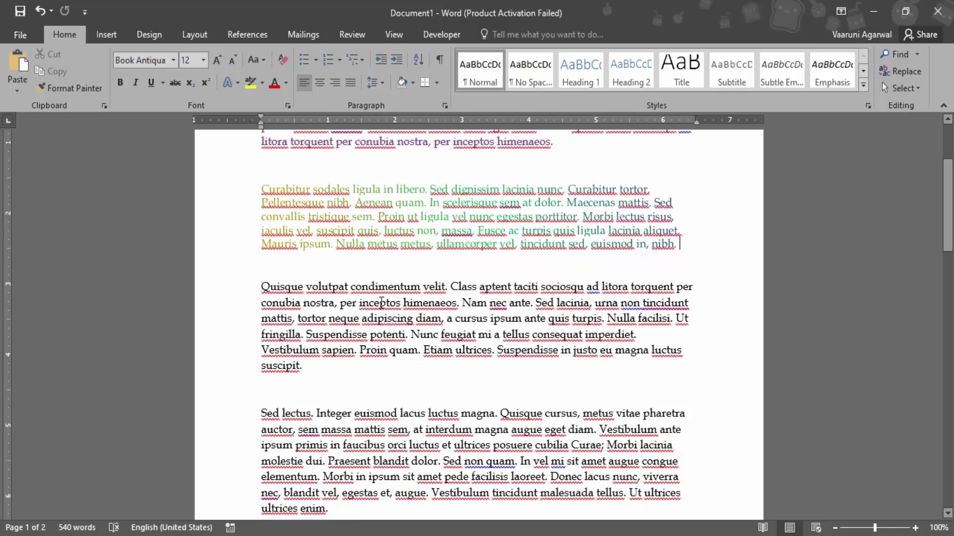
Step: Highlight the sentence 'Quisque … himenaeos.' in yellow using the mini toolbar
left_click_drag(260, 286, 456, 304)
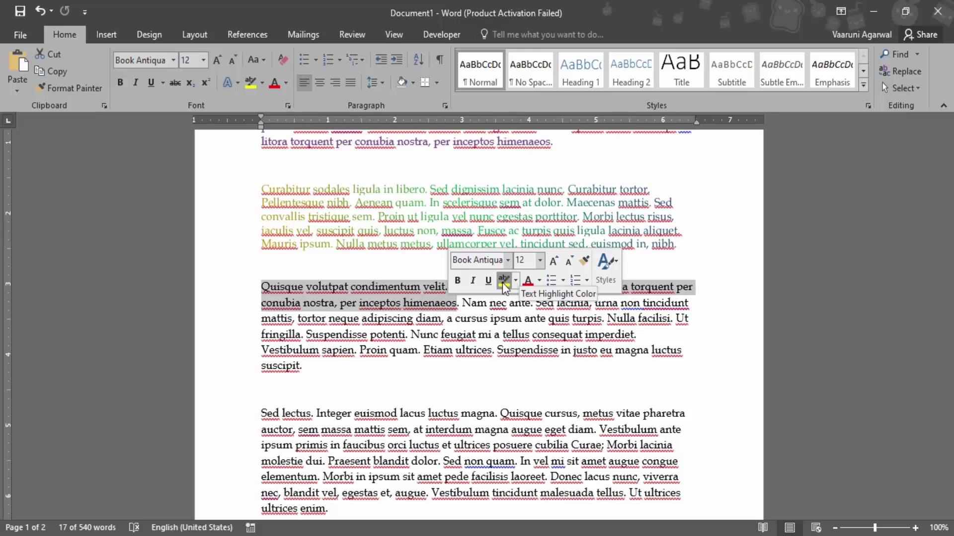
left_click(502, 282)
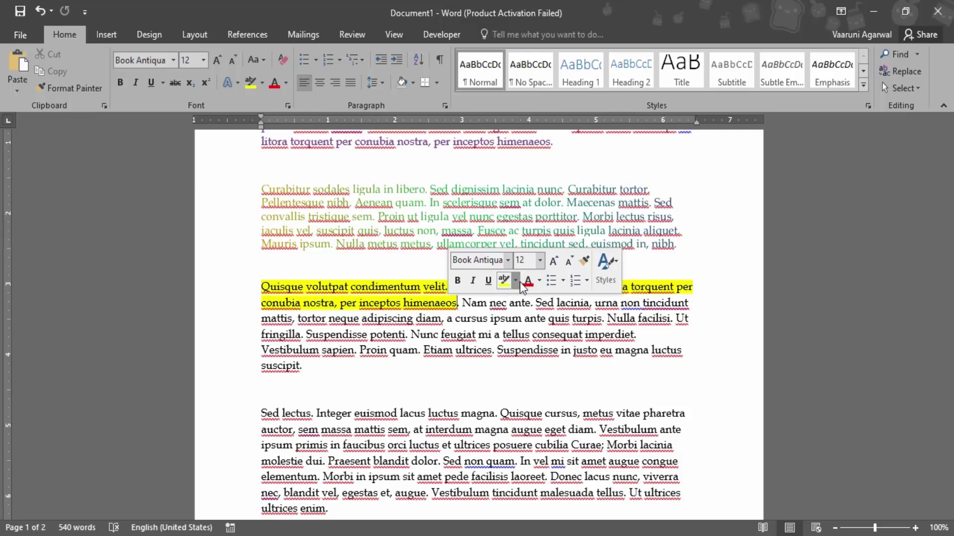
Step: Choose Bright Green from the Text Highlight Color dropdown
left_click(515, 282)
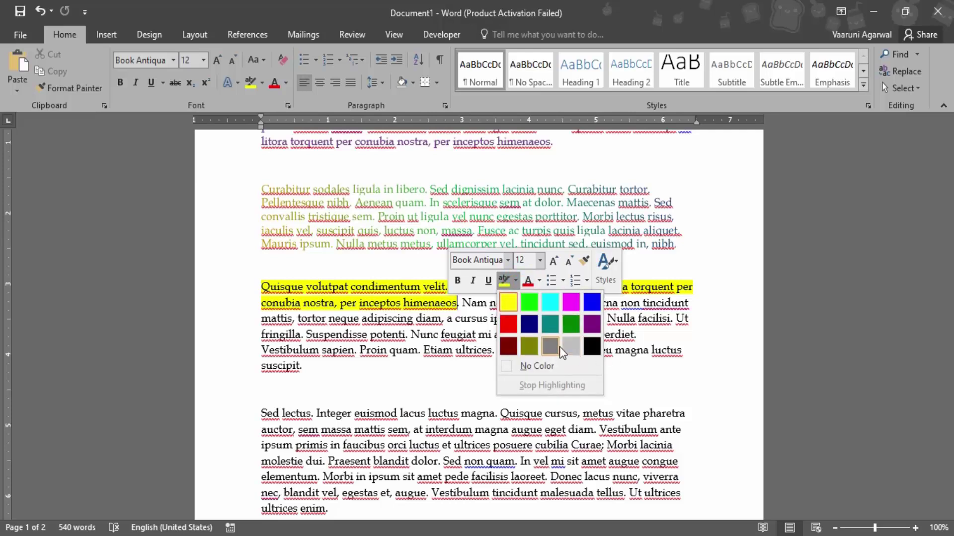
left_click(573, 346)
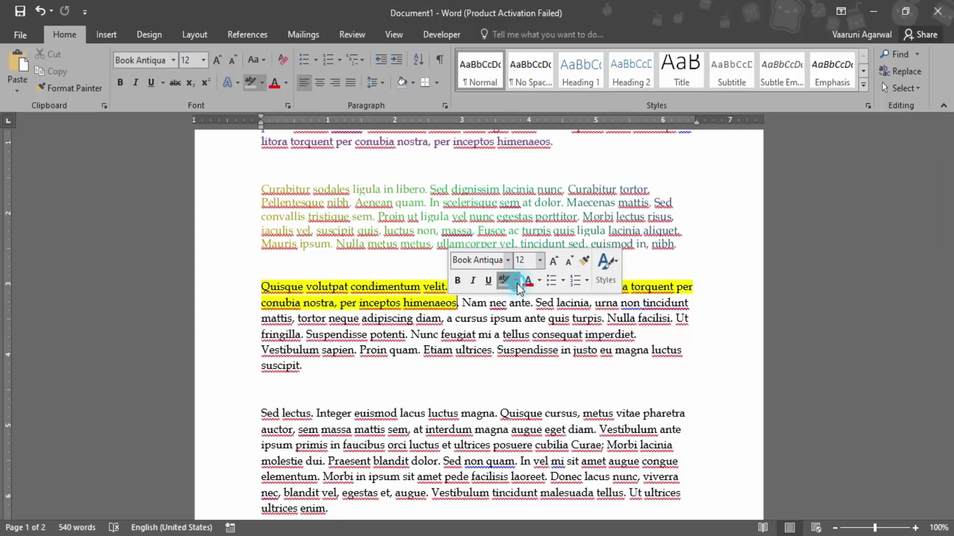
left_click(516, 282)
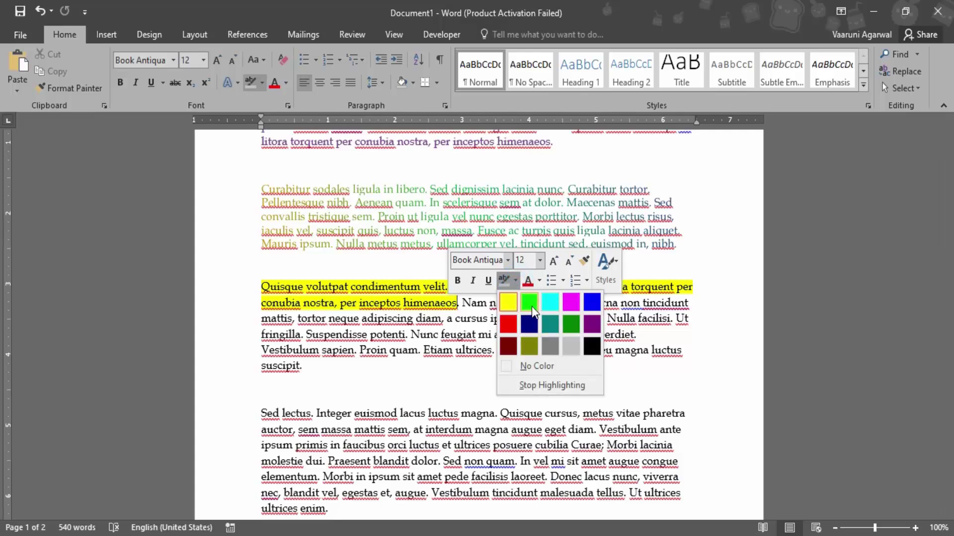
left_click(529, 303)
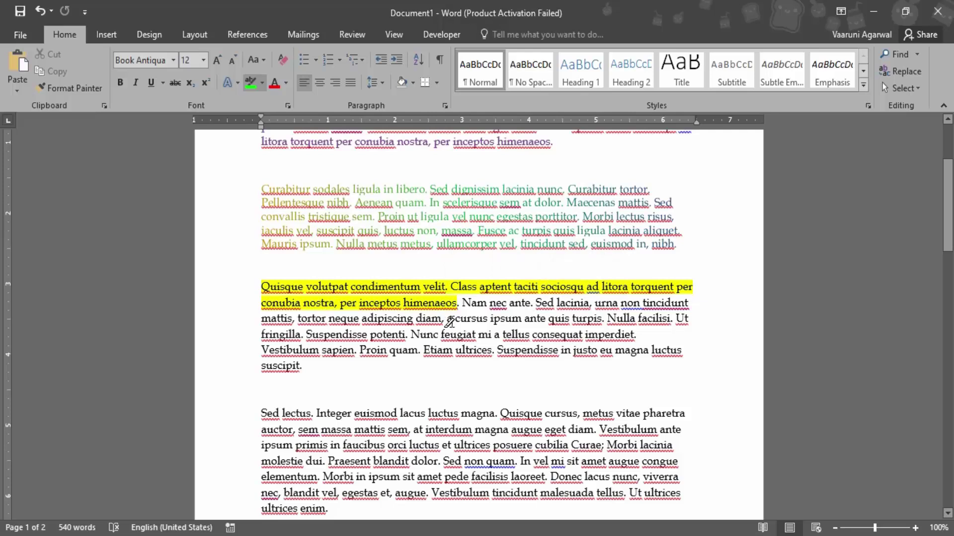
Step: Highlight 'Nam nec ante … Nulla facilisi.', 'Sed lectus' and 'Sed non quam' in green
mouse_move(461, 302)
left_mouse_down()
mouse_move(495, 344)
mouse_move(511, 317)
left_mouse_up()
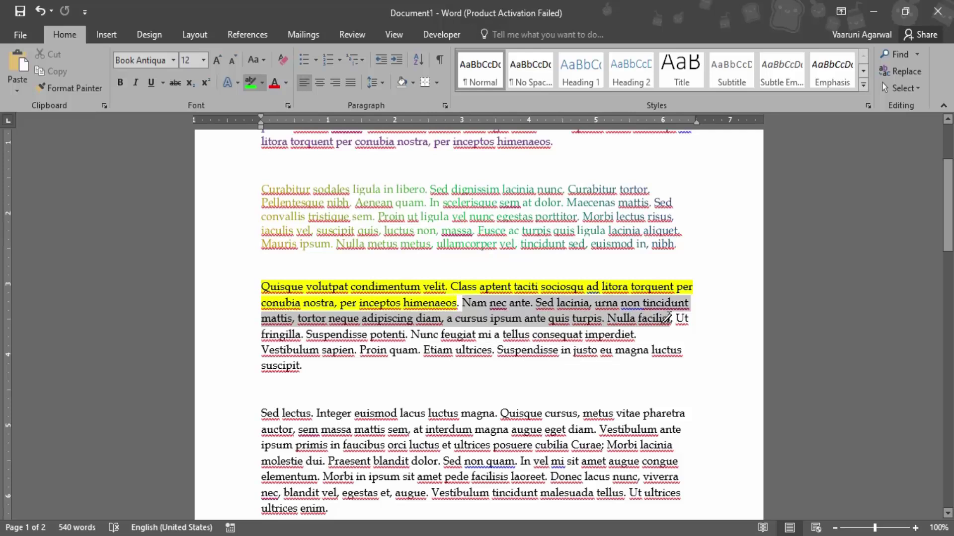
left_click_drag(511, 318, 667, 319)
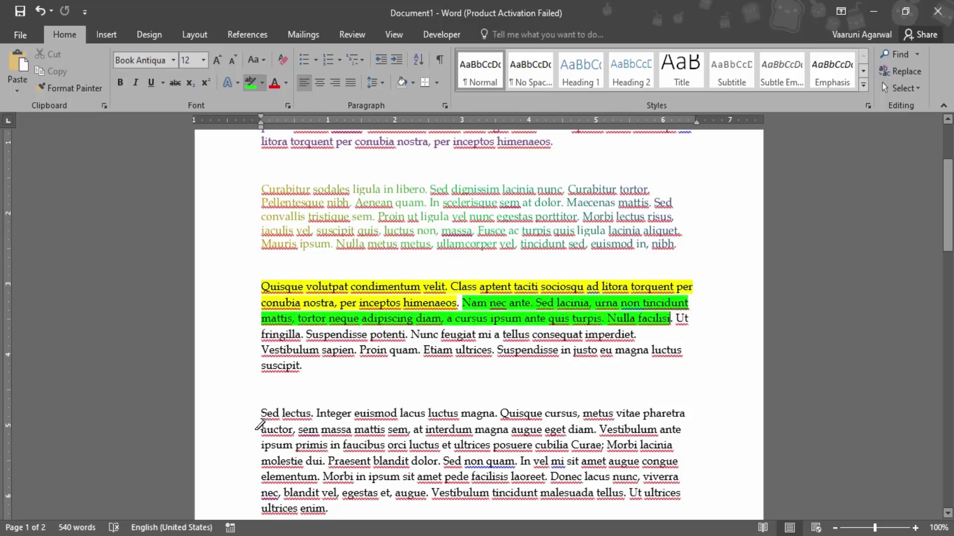
left_click_drag(261, 414, 311, 414)
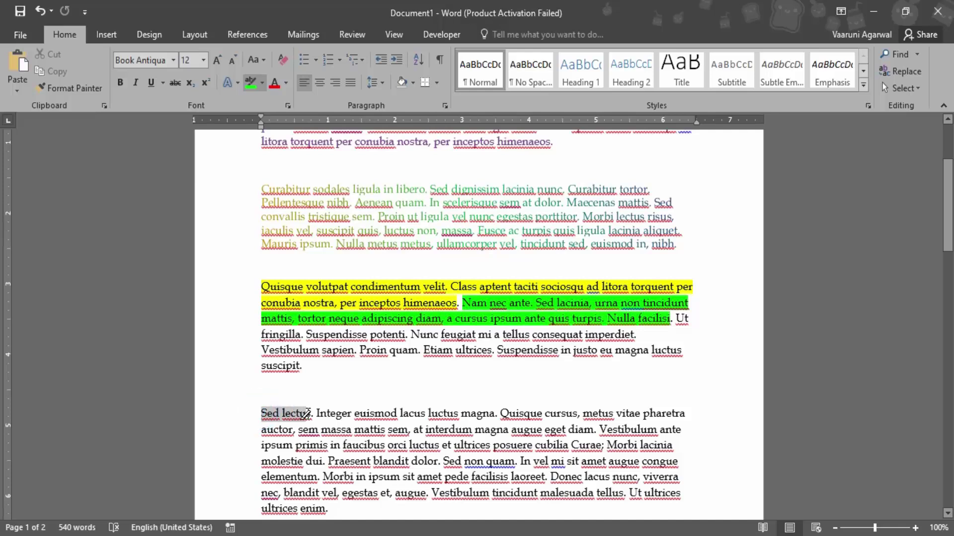
left_click_drag(443, 462, 515, 464)
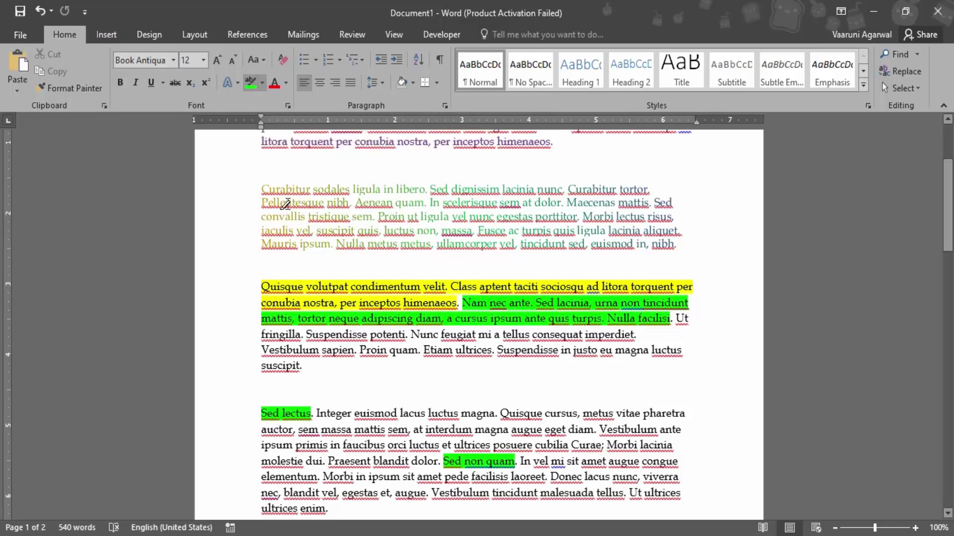
Step: Highlight 'Curabitur sodales ligula' green, choose Stop Highlighting, then select those words
left_click_drag(260, 189, 381, 189)
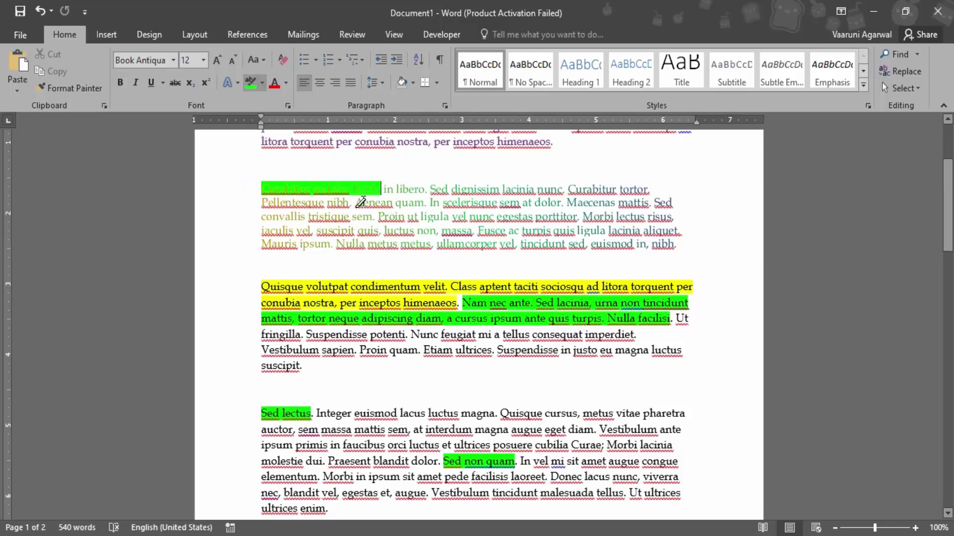
left_click(262, 82)
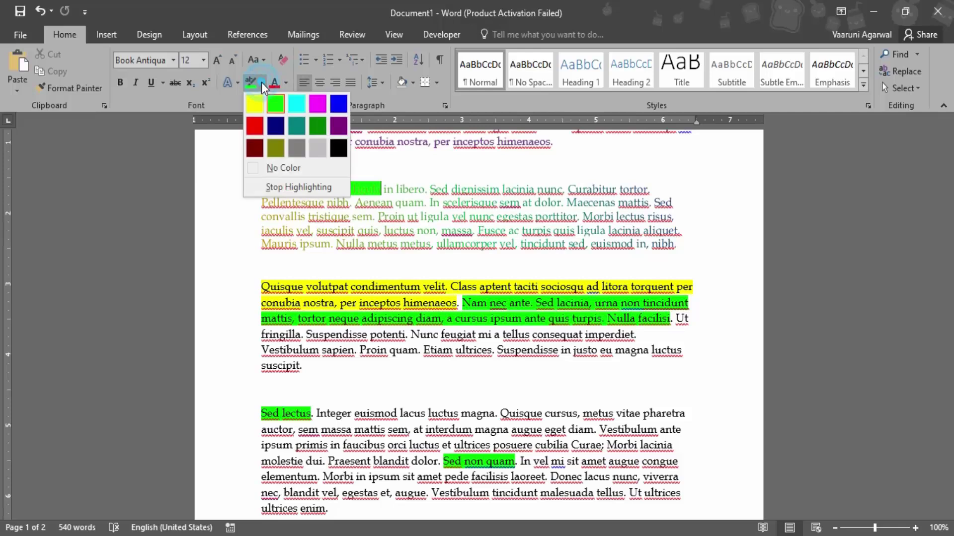
left_click(290, 188)
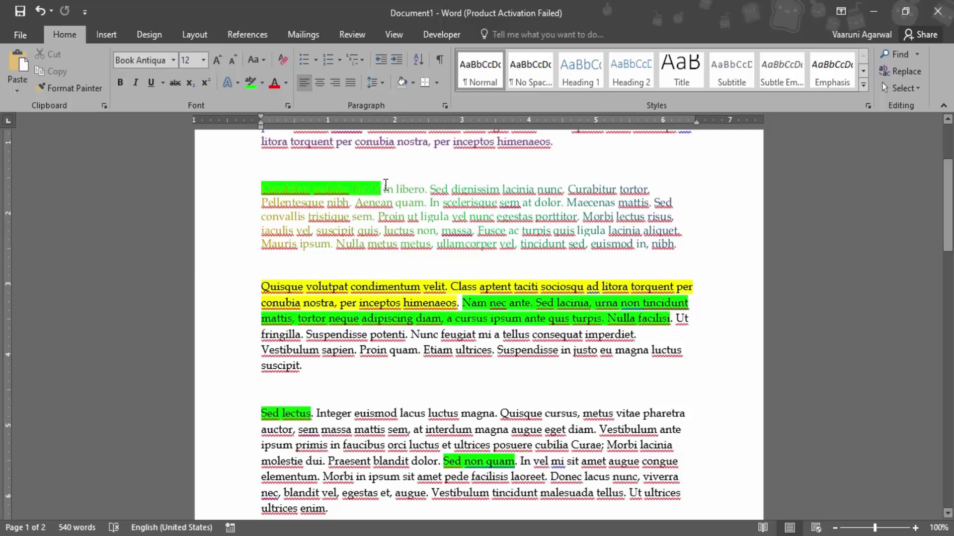
left_click_drag(381, 189, 255, 195)
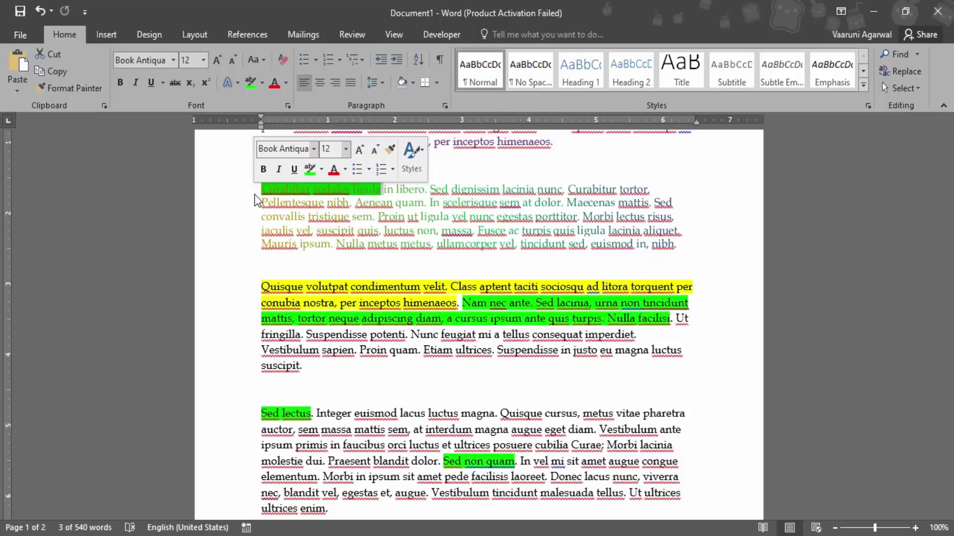
Step: Remove the green highlight from 'Curabitur sodales ligula' with No Color
left_click(322, 170)
left_click(343, 255)
left_click(418, 208)
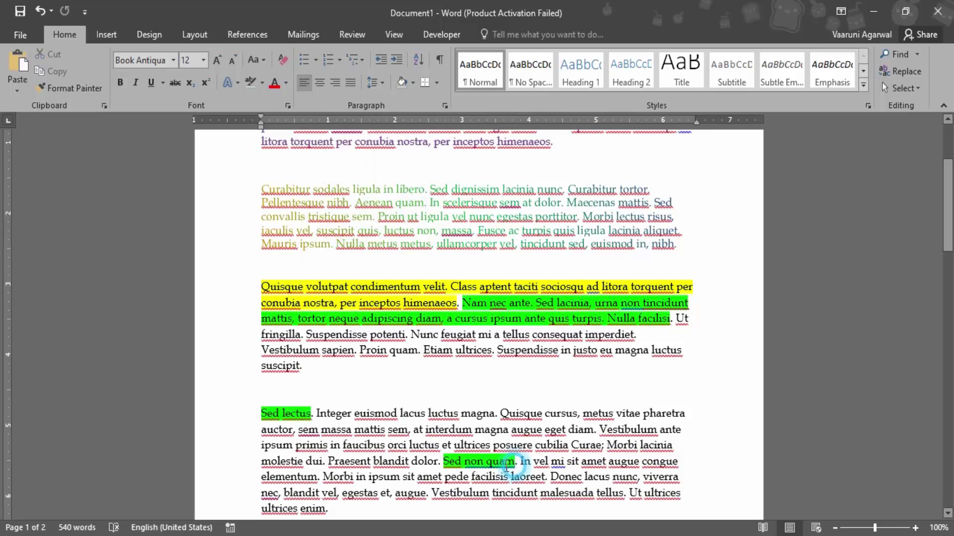
Step: Select 'Sed non quam' and set its highlight to No Color
left_click_drag(516, 461, 441, 461)
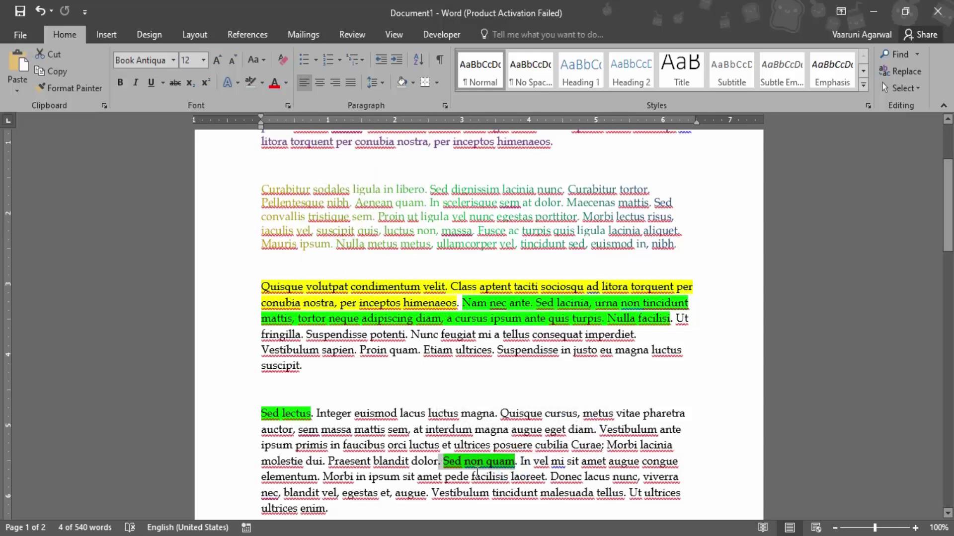
left_click(456, 464)
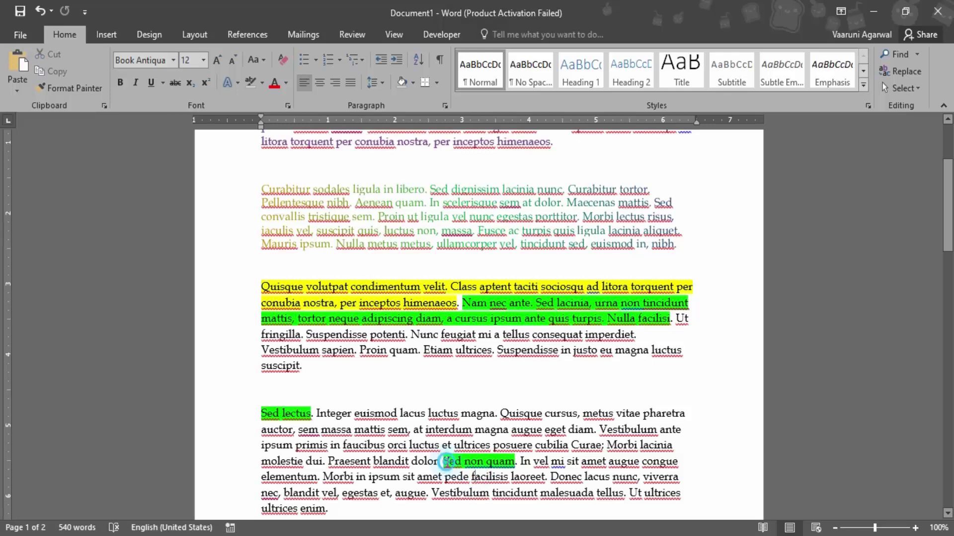
left_click_drag(442, 462, 514, 461)
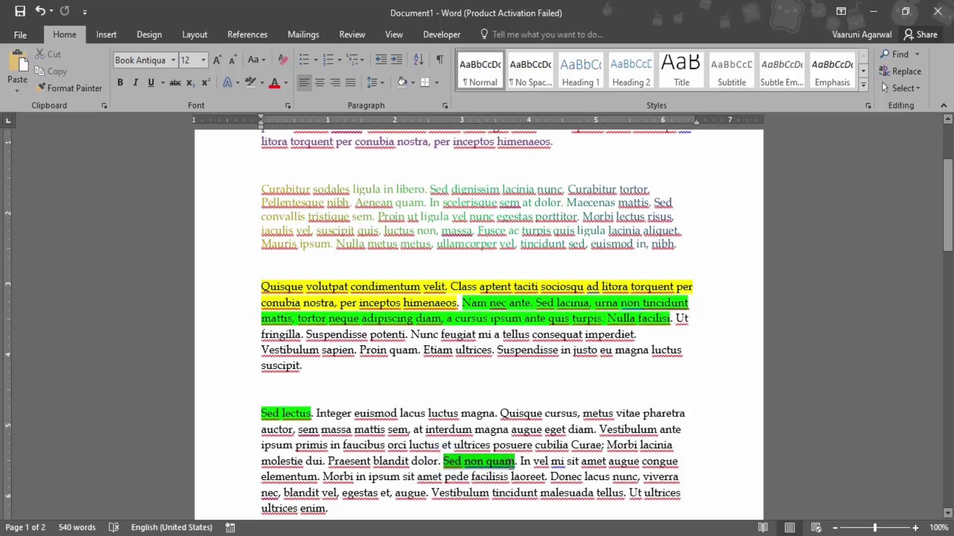
left_click(262, 84)
left_click(294, 175)
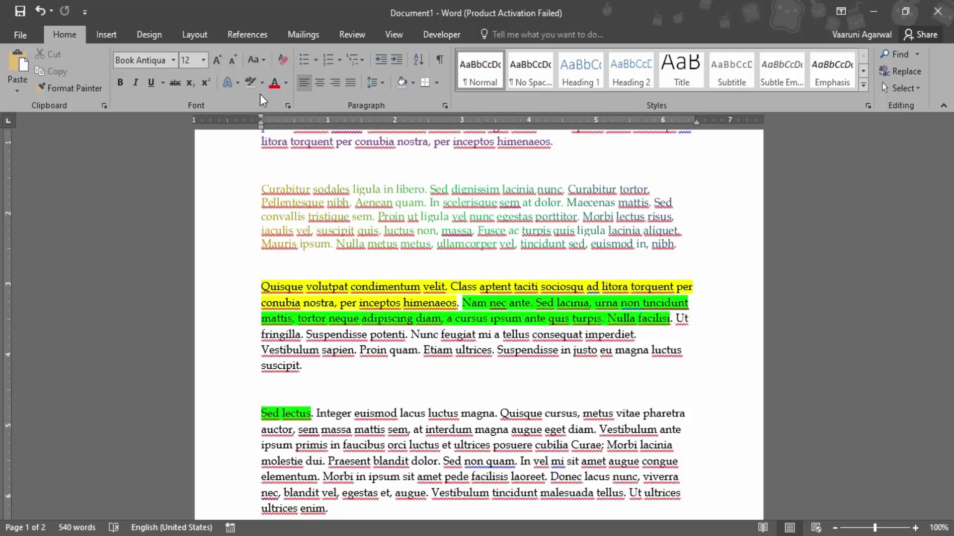
scroll(260, 94, "down", 3)
scroll(260, 94, "down", 3)
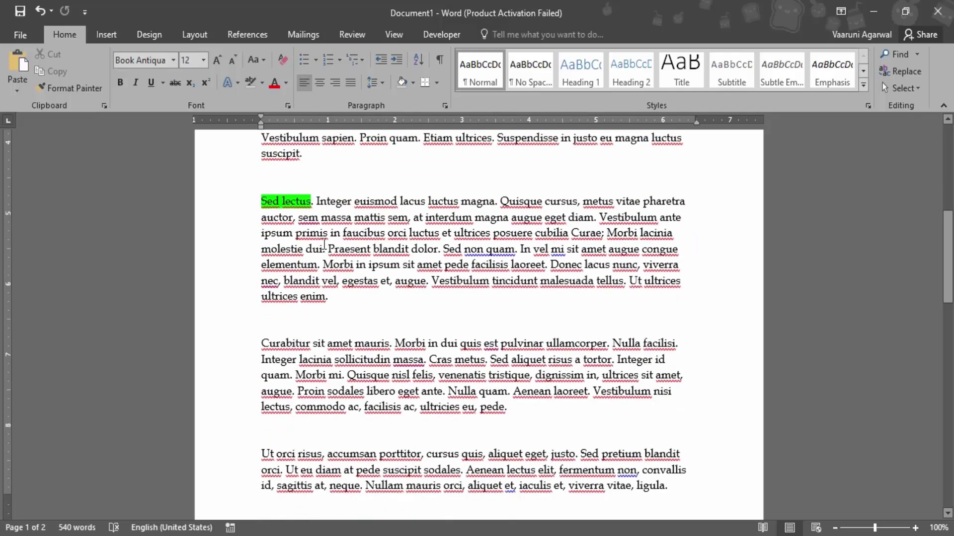
Step: Switch the highlighter to magenta and mark 'Praesent blandit' and 'Aenean laoreet. Vestibulum'
left_click(262, 83)
left_click(315, 104)
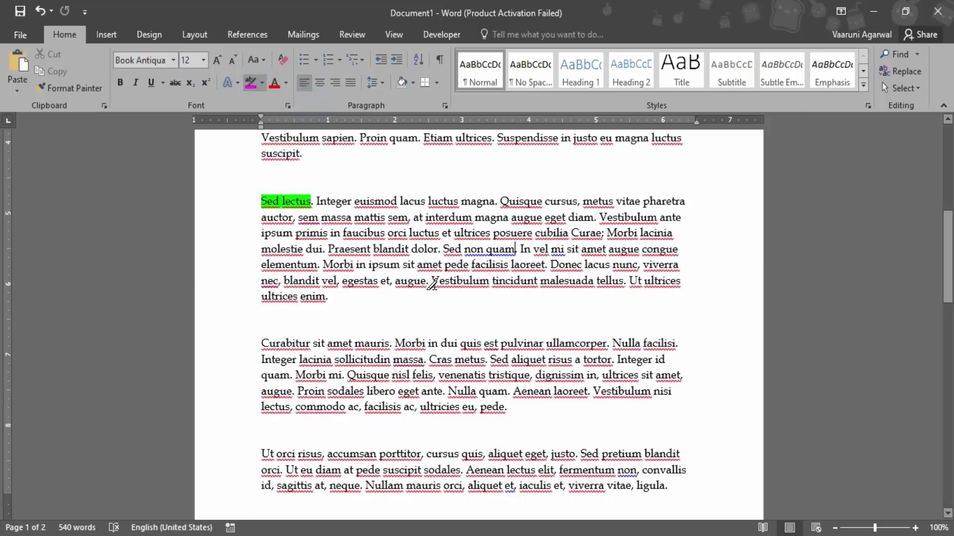
left_click_drag(329, 250, 407, 250)
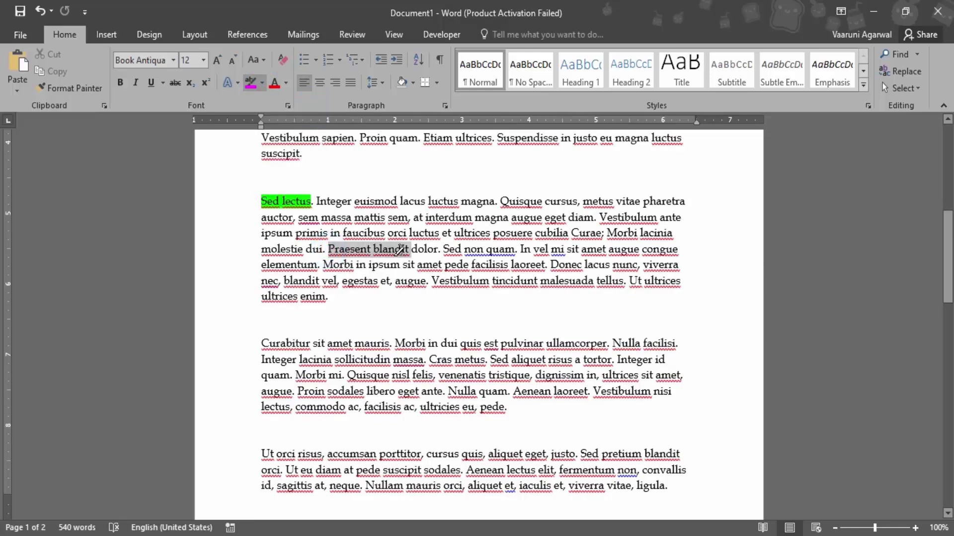
left_click_drag(300, 359, 424, 359)
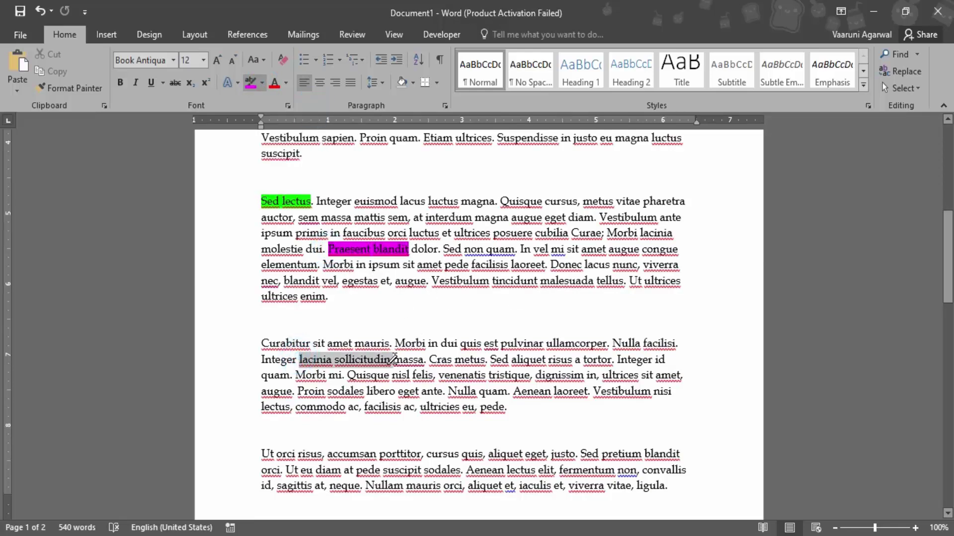
scroll(595, 365, "down", 1)
left_click_drag(512, 356, 652, 356)
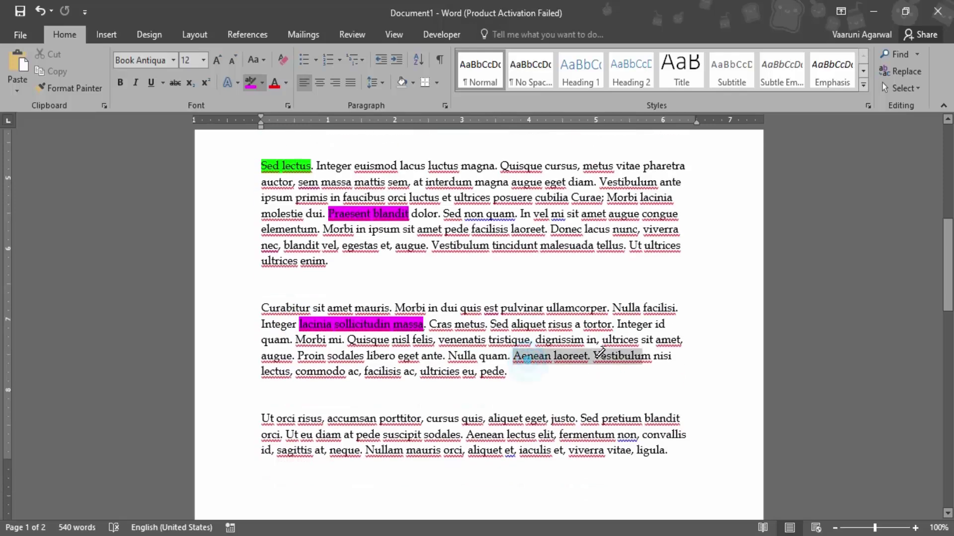
scroll(507, 369, "down", 2)
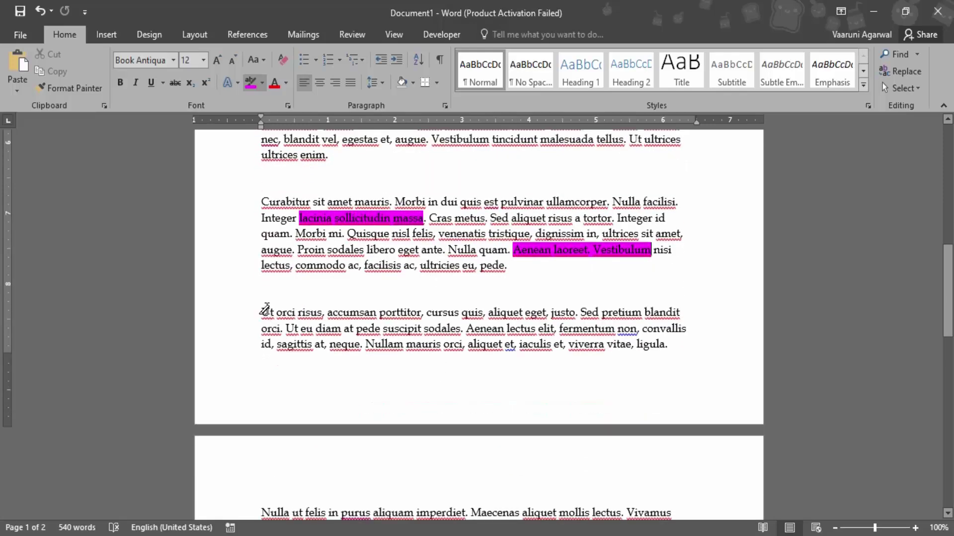
left_click_drag(261, 312, 421, 313)
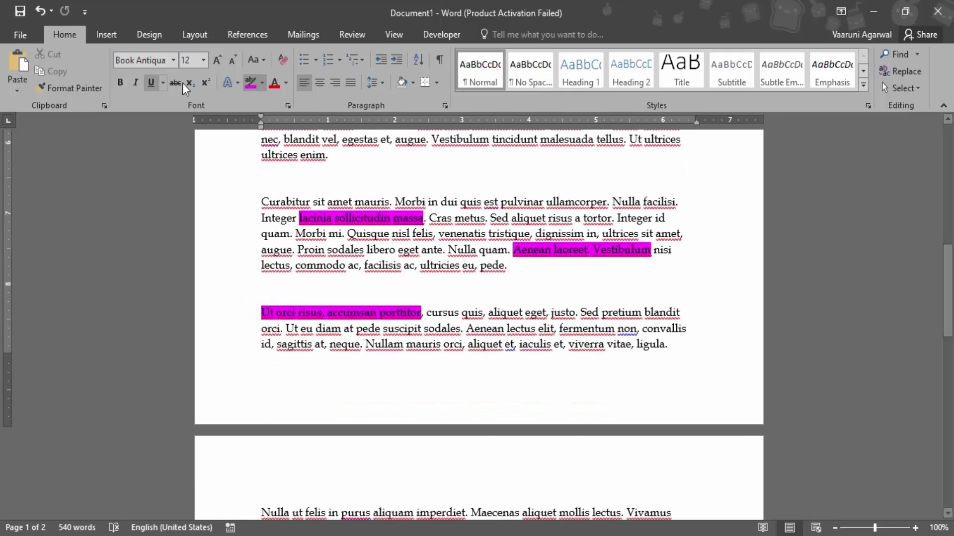
scroll(726, 362, "down", 3)
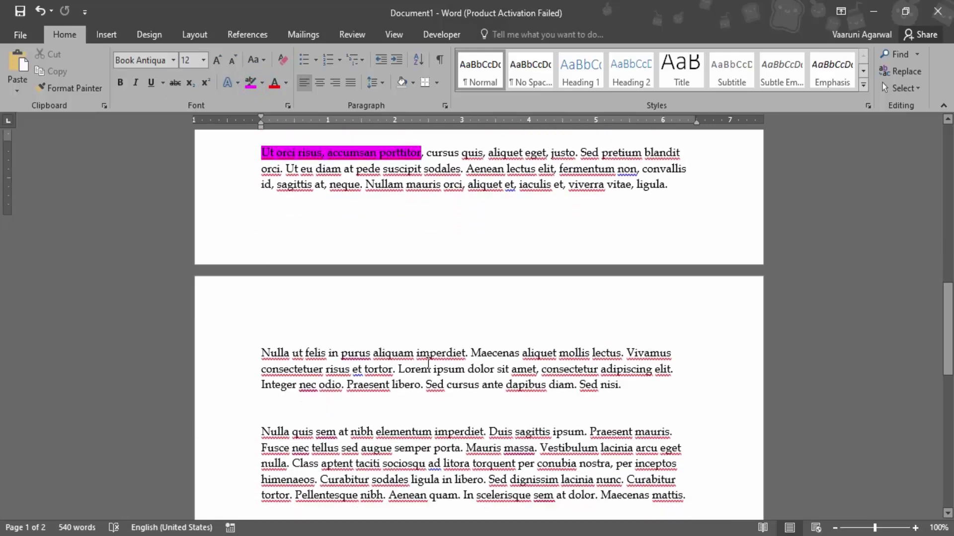
scroll(521, 335, "down", 2)
Step: Select the whole 'Nulla ut felis' paragraph and highlight it in magenta
left_click_drag(261, 300, 652, 316)
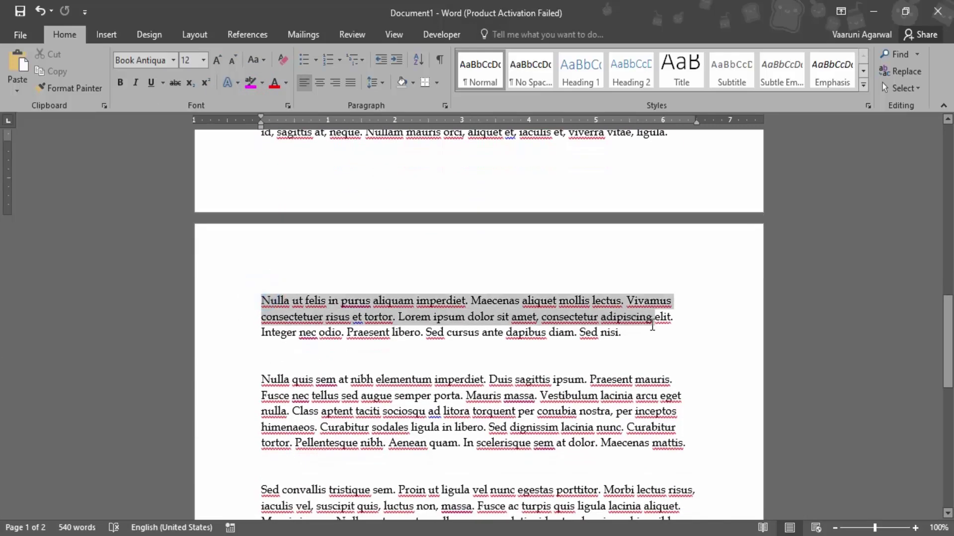
left_click(659, 360)
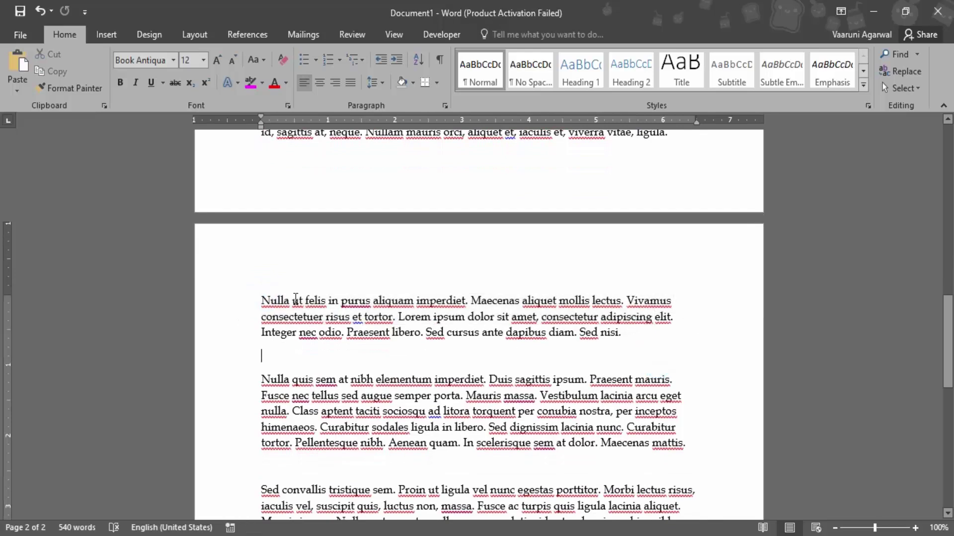
mouse_move(262, 301)
left_mouse_down()
mouse_move(728, 352)
mouse_move(623, 336)
left_mouse_up()
left_click(678, 312)
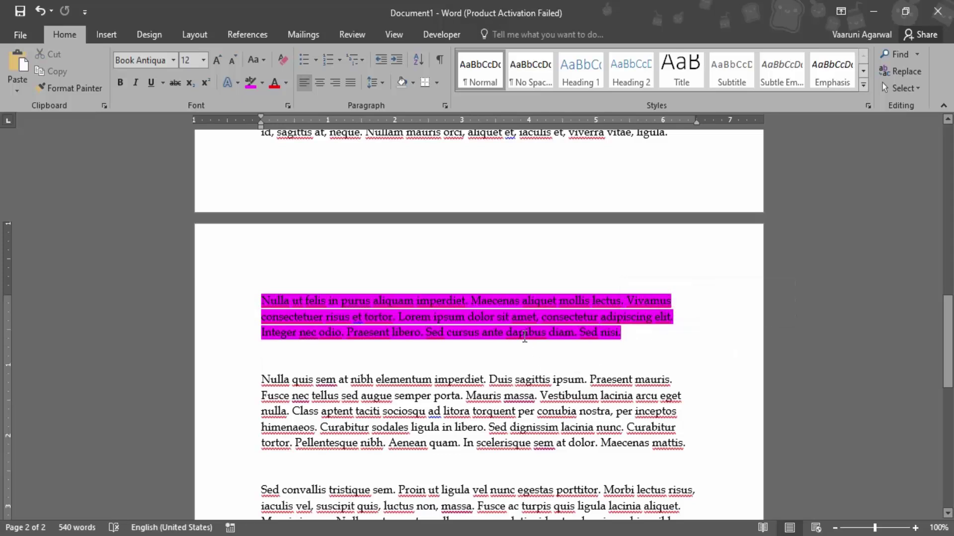
left_click(517, 371)
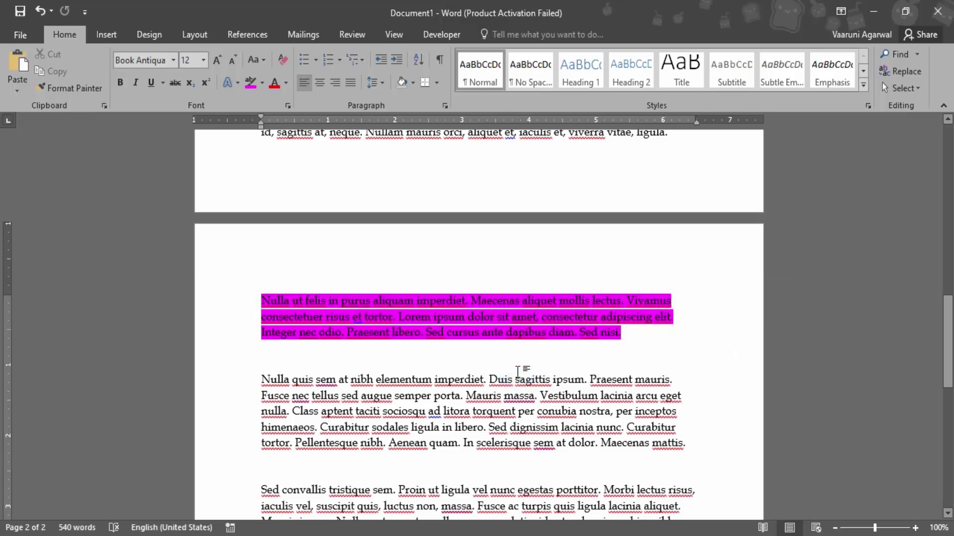